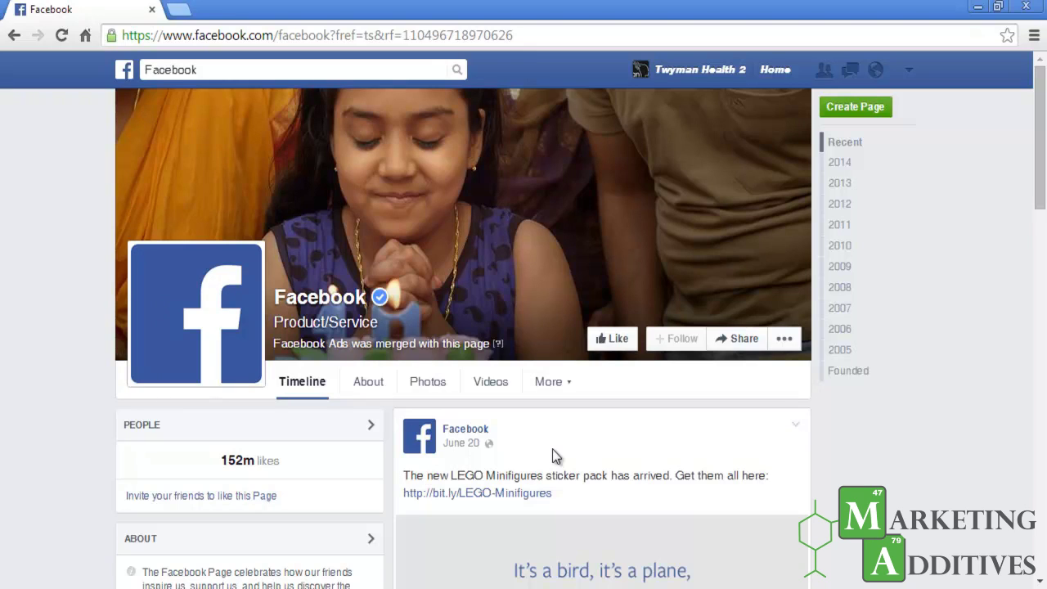
# Choose Create Ads from the account menu to reach the ad objectives page.
pyautogui.click(908, 72)
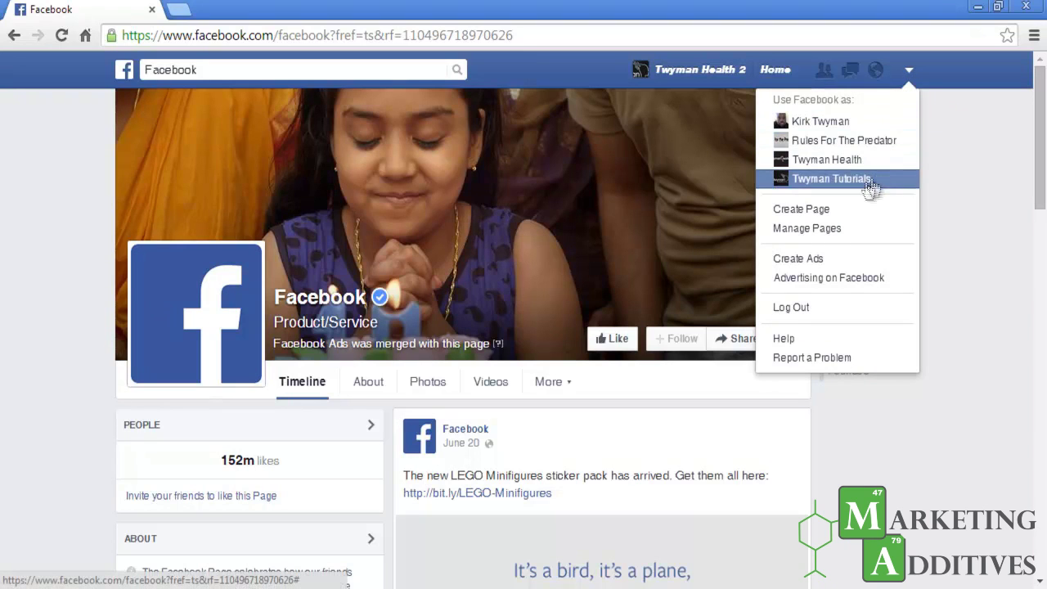
pyautogui.click(808, 261)
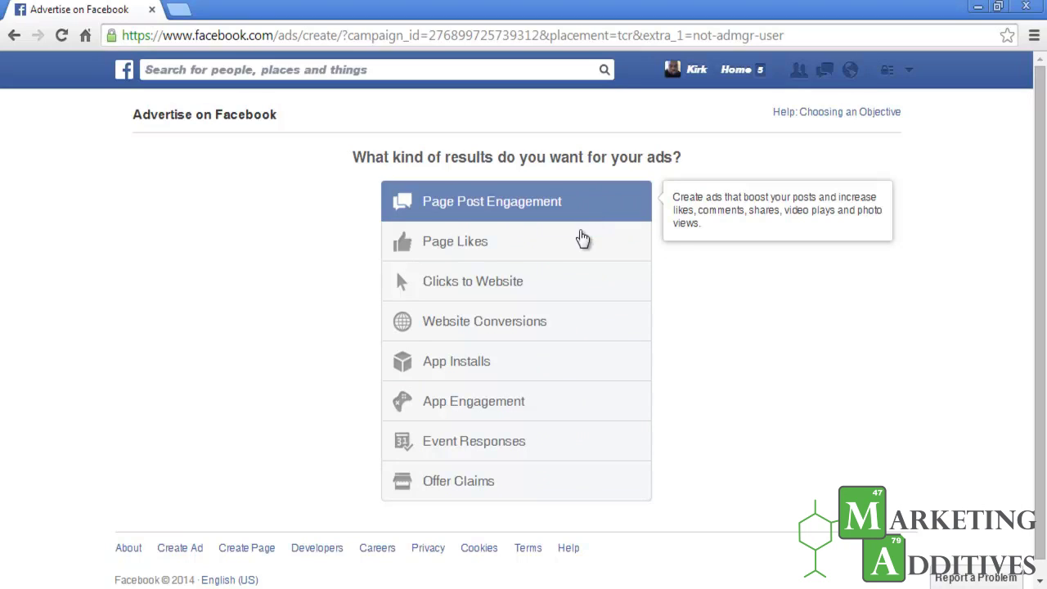
pyautogui.click(546, 290)
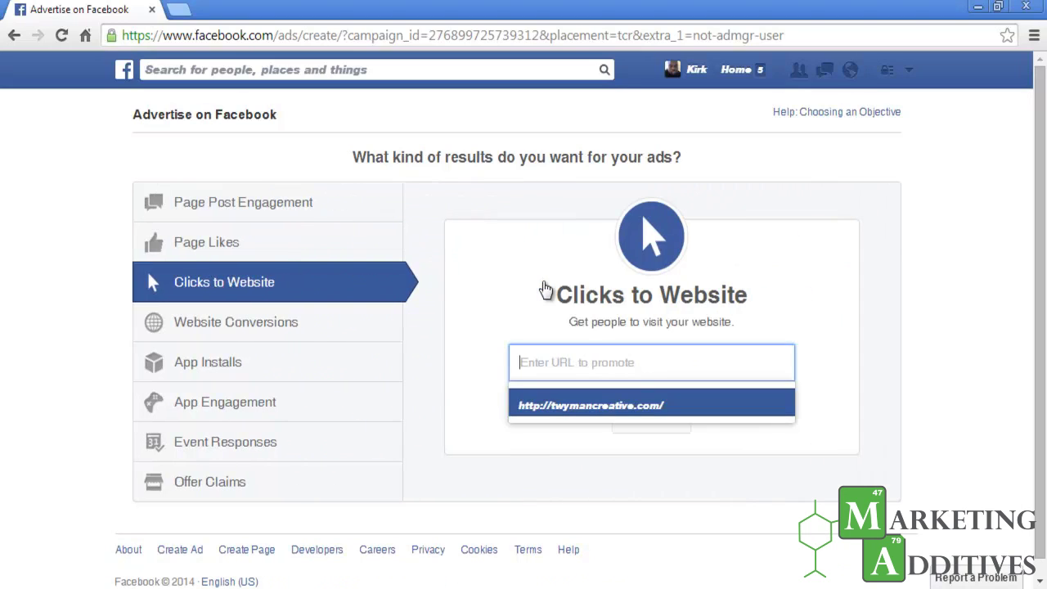
pyautogui.write('www.')
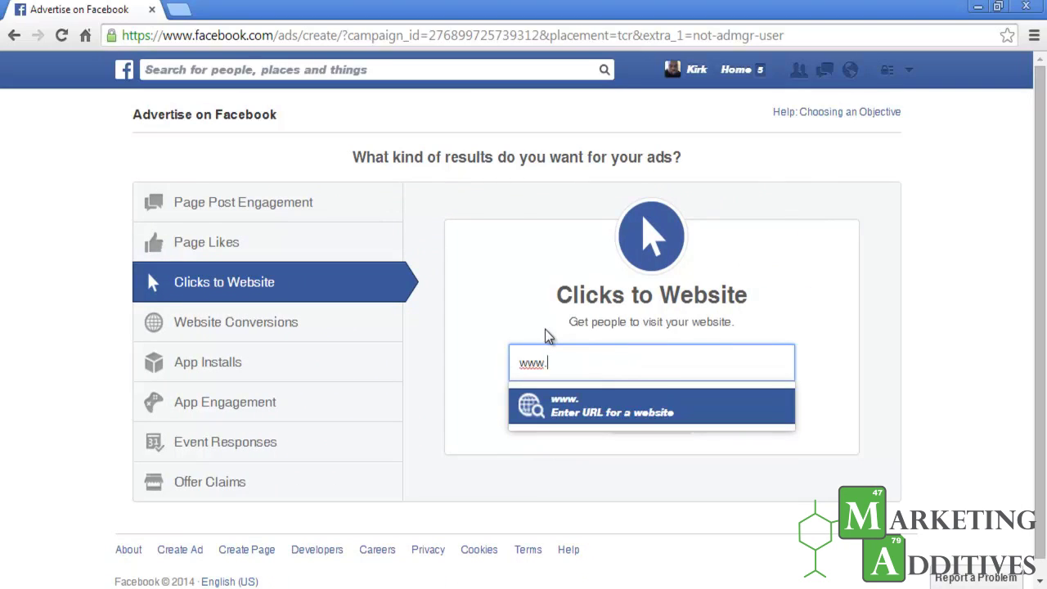
pyautogui.write('twymancreat')
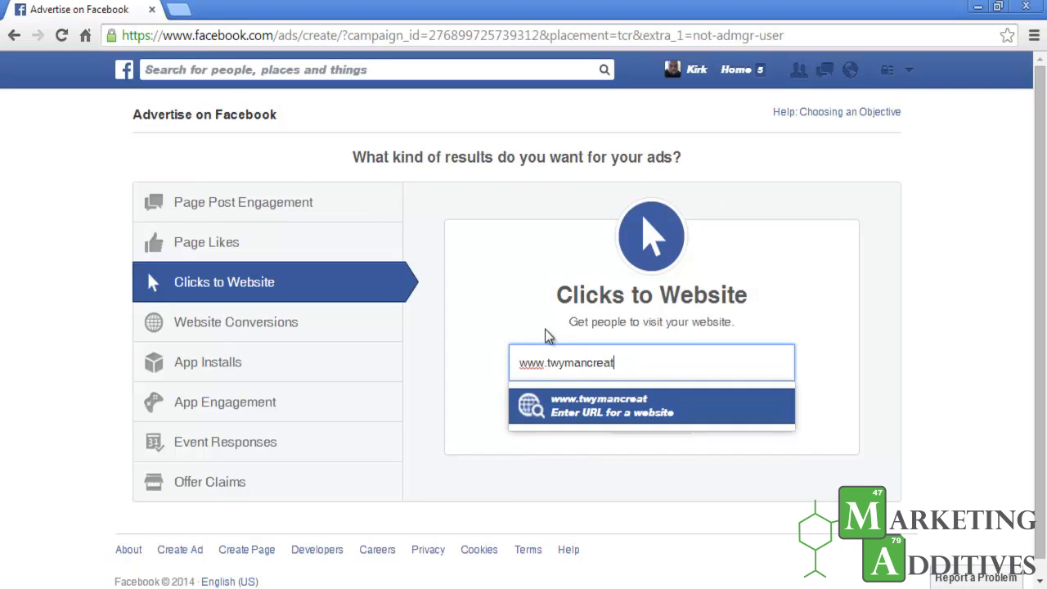
pyautogui.write('ive.com')
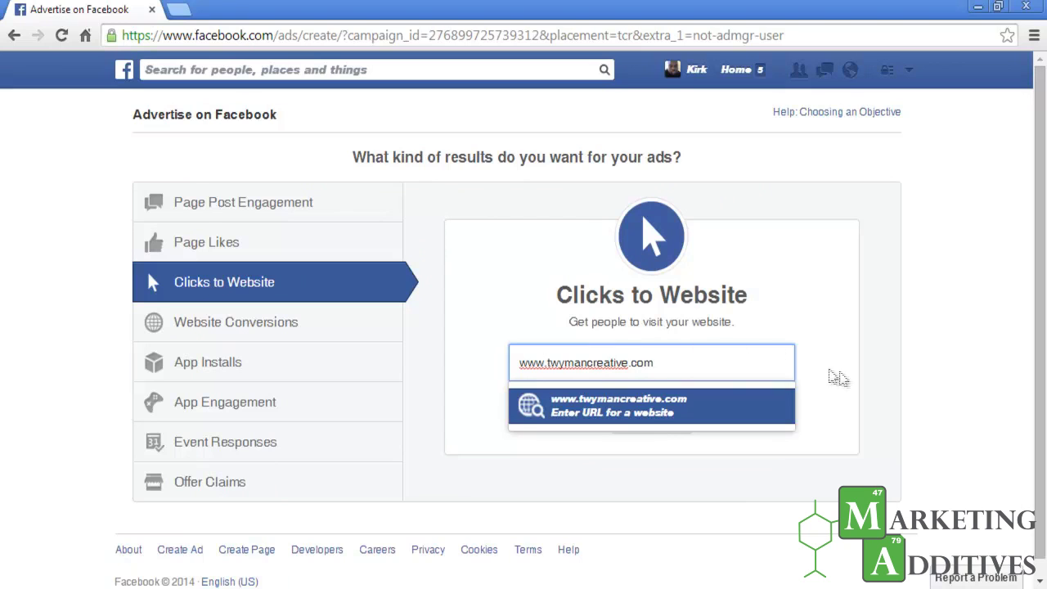
pyautogui.press('Return')
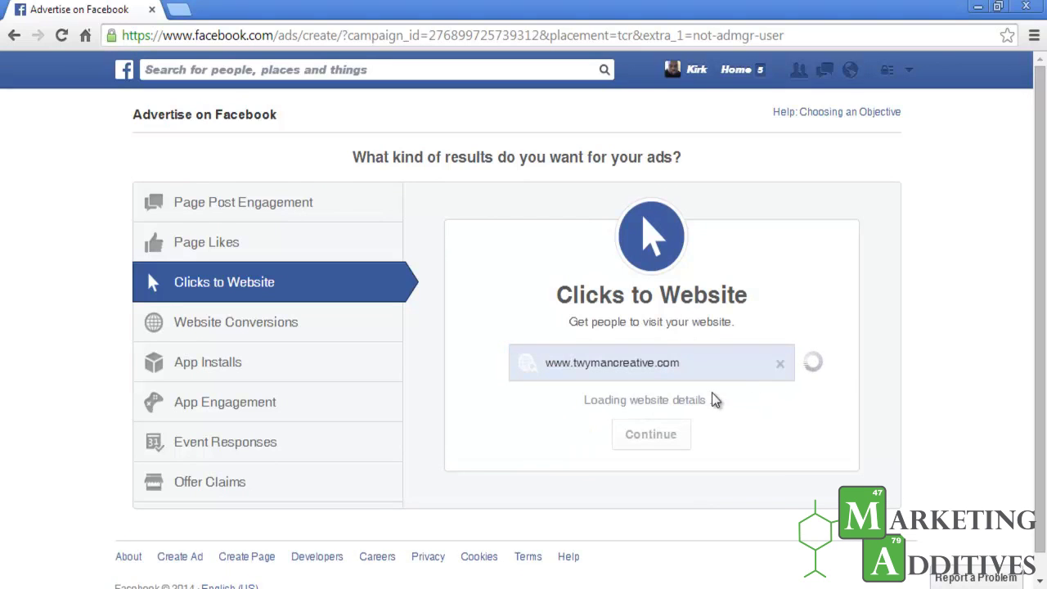
# Replace the default ad image with the uploaded Twyman Creative_72.bmp logo.
pyautogui.scroll(-1, 442, 375)
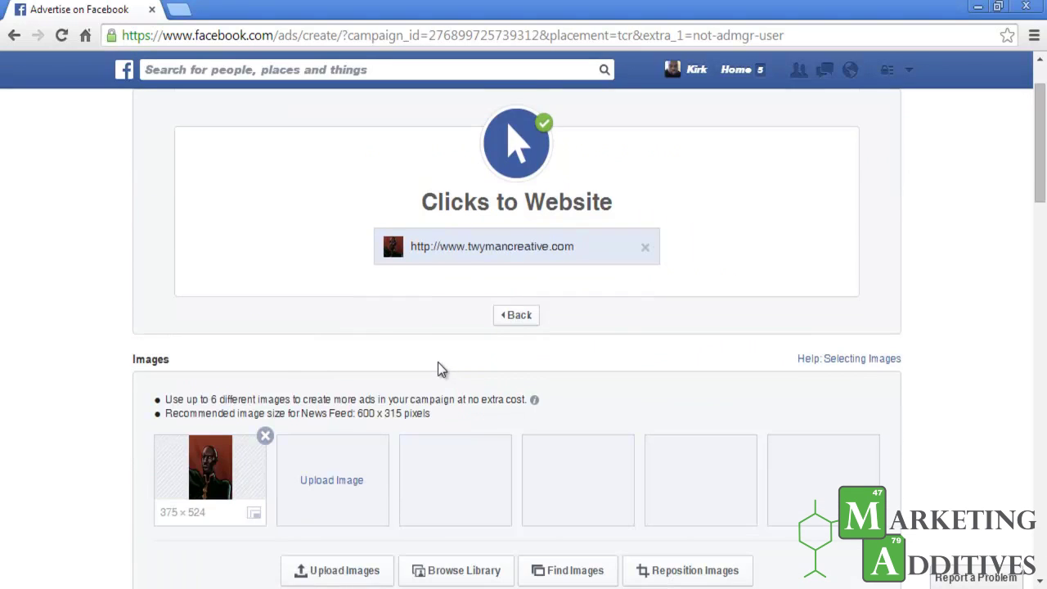
pyautogui.scroll(-1, 439, 368)
pyautogui.click(264, 355)
pyautogui.click(217, 402)
pyautogui.doubleClick(250, 119)
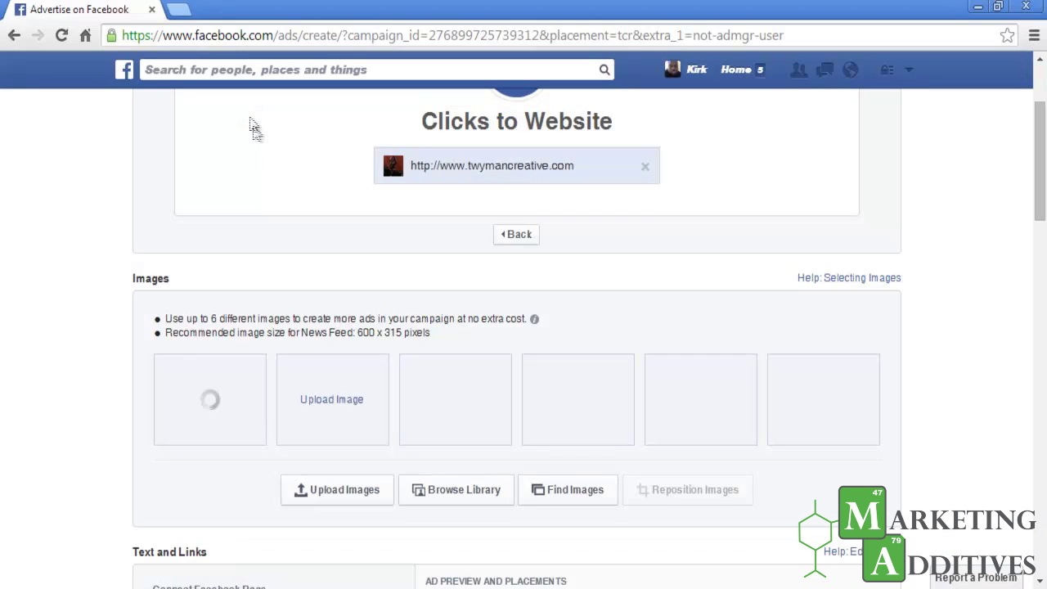
pyautogui.moveTo(1043, 207); pyautogui.dragTo(1025, 300)
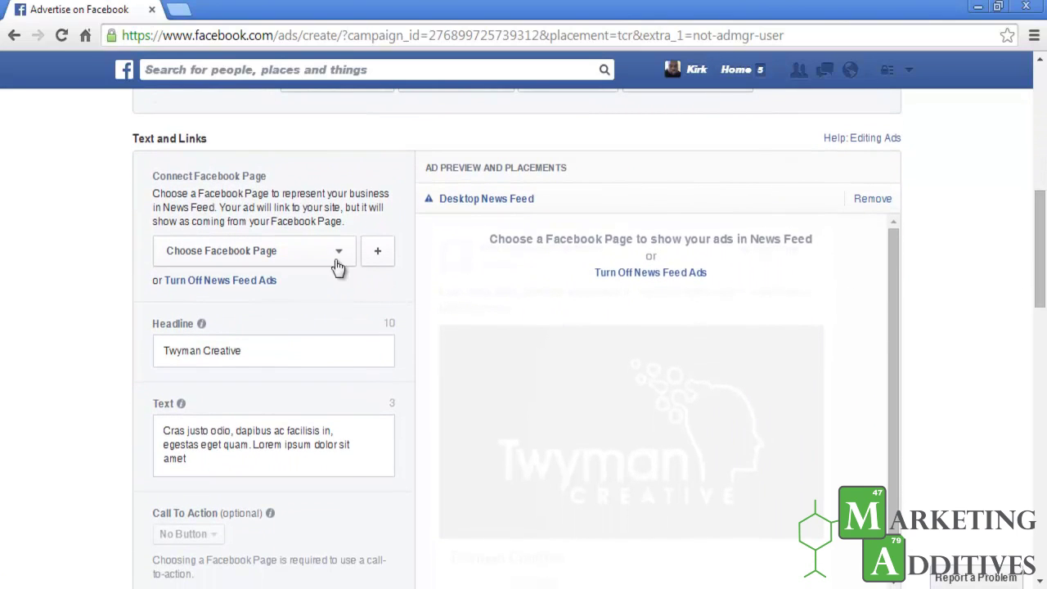
# Start a new Facebook page for the ad with the Local Business or Place category.
pyautogui.click(341, 254)
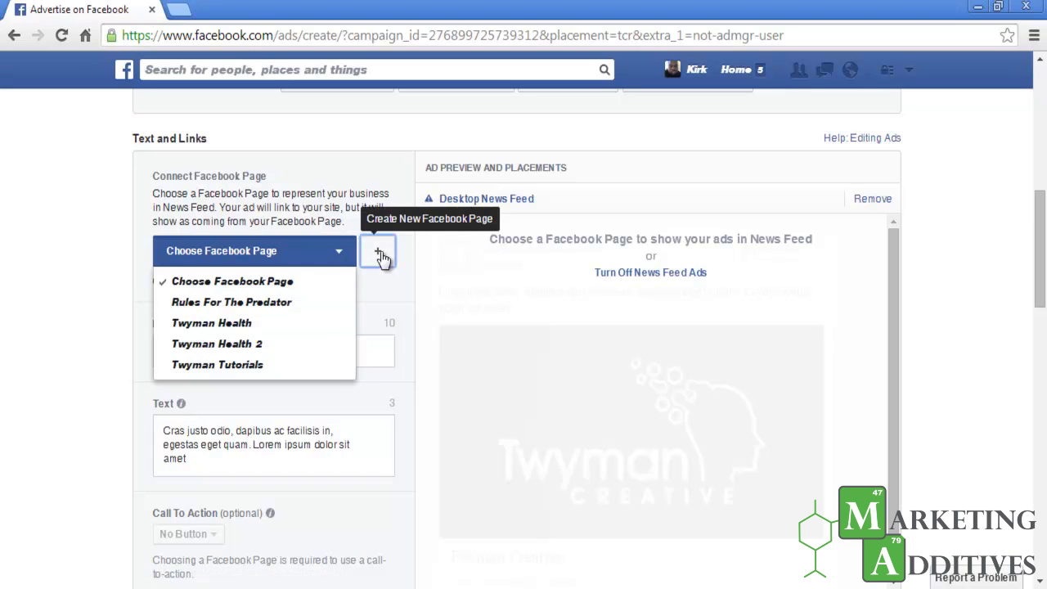
pyautogui.click(382, 258)
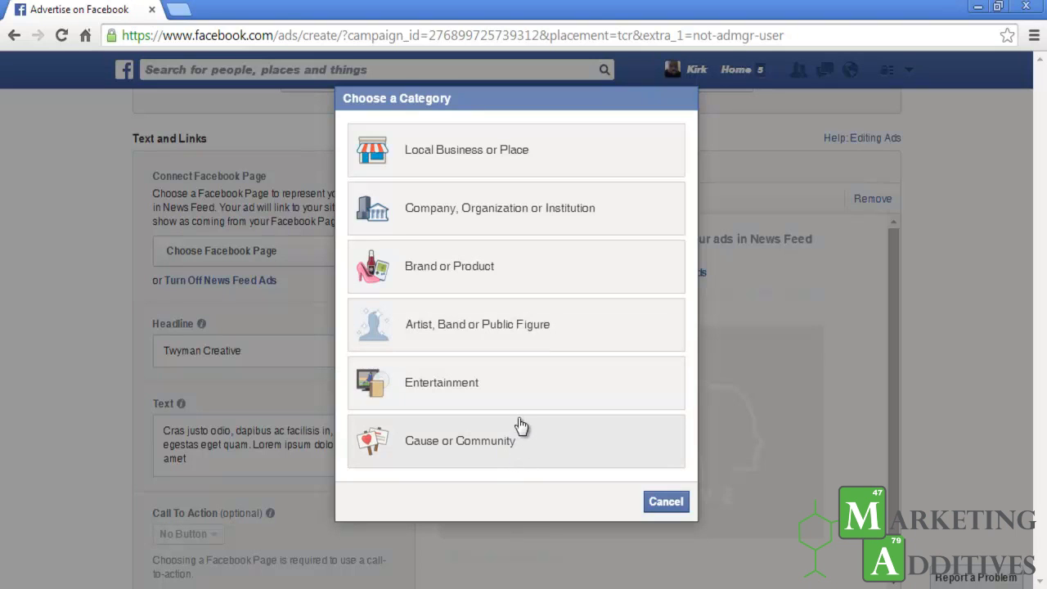
pyautogui.click(494, 159)
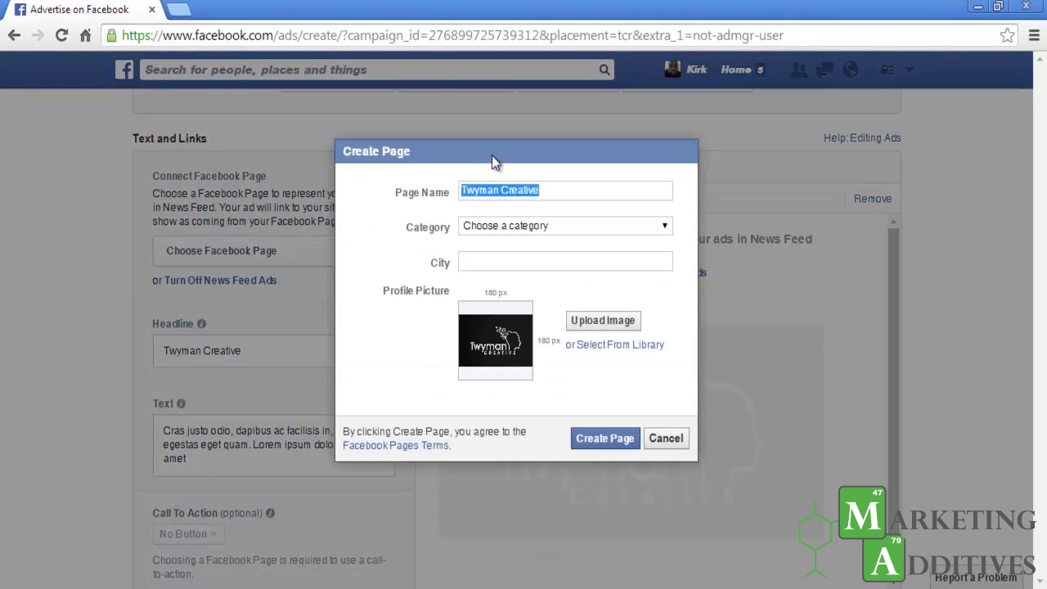
# Create page 'Twyman Creative 2' in Arts/Entertainment/Nightlife, located in Hagerstown, Maryland.
pyautogui.click(507, 191)
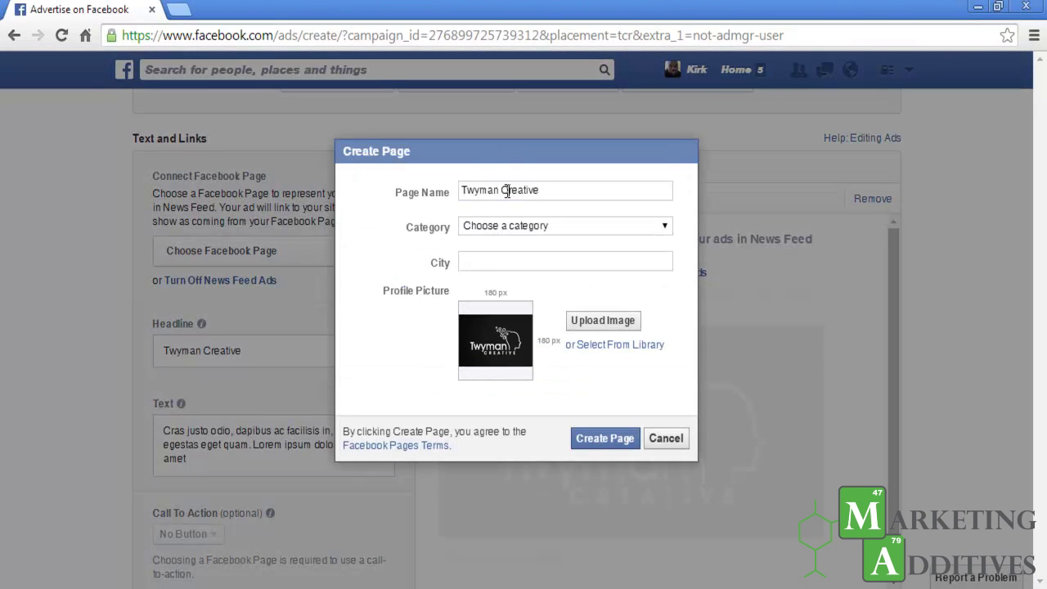
pyautogui.click(541, 190)
pyautogui.write('2')
pyautogui.click(556, 227)
pyautogui.click(538, 267)
pyautogui.click(535, 262)
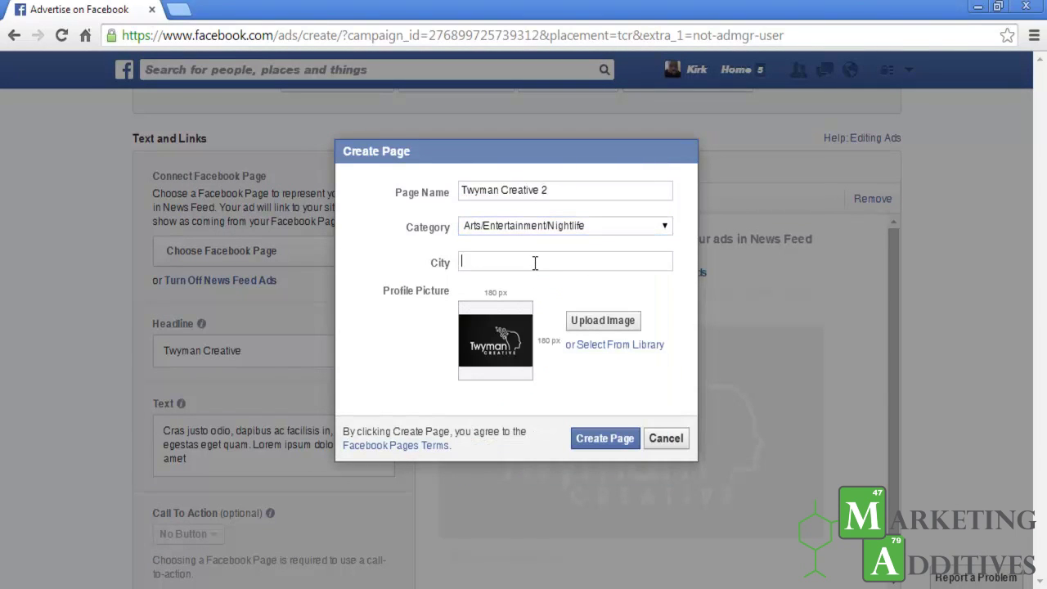
pyautogui.write('Hagersto')
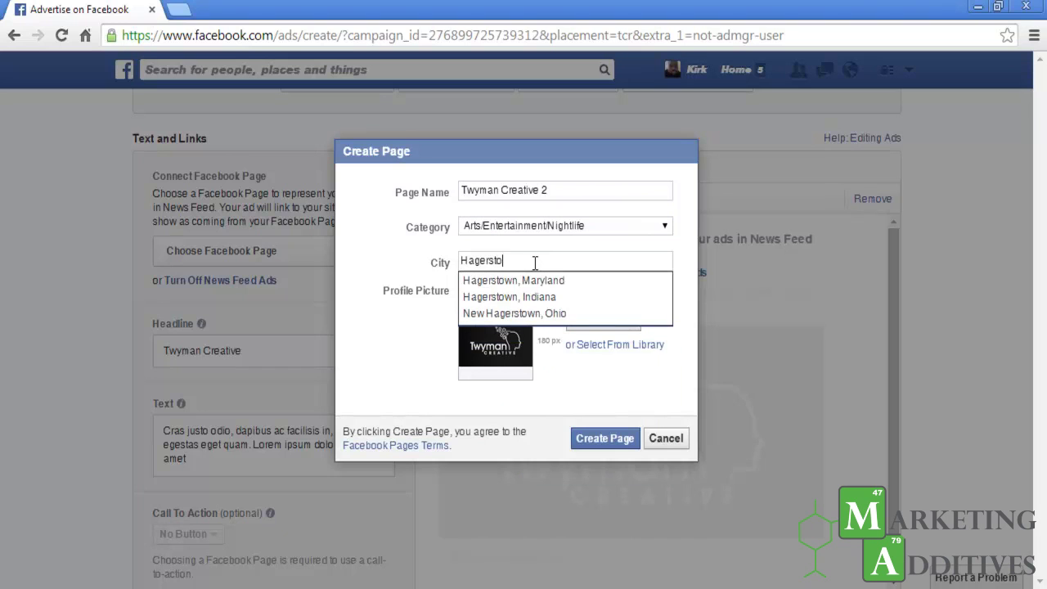
pyautogui.click(534, 279)
pyautogui.click(612, 442)
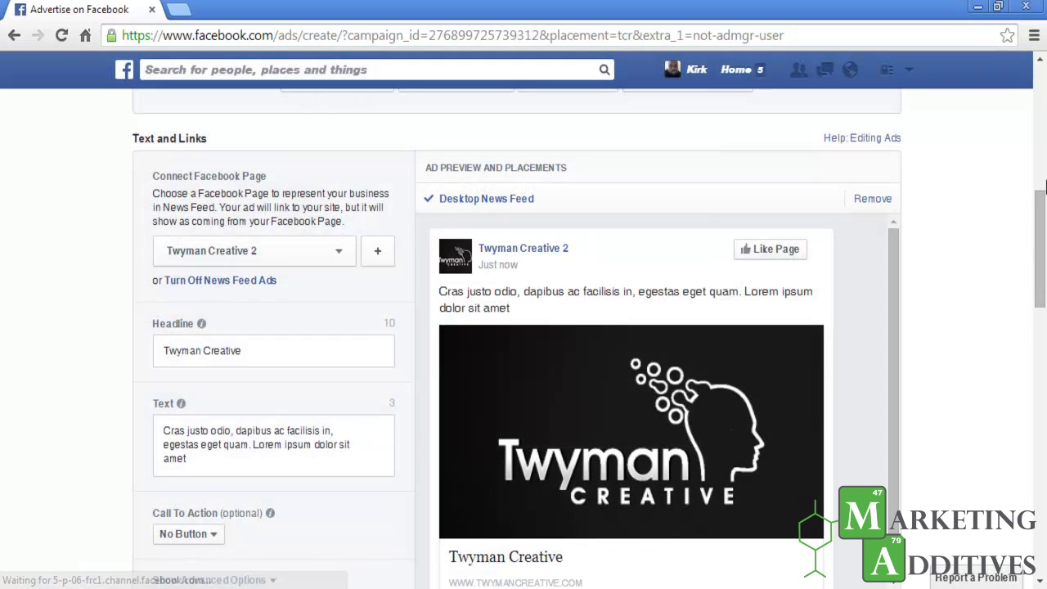
# Check the mobile and right-column previews and set the call to action to Learn More.
pyautogui.moveTo(1043, 189); pyautogui.dragTo(1038, 242)
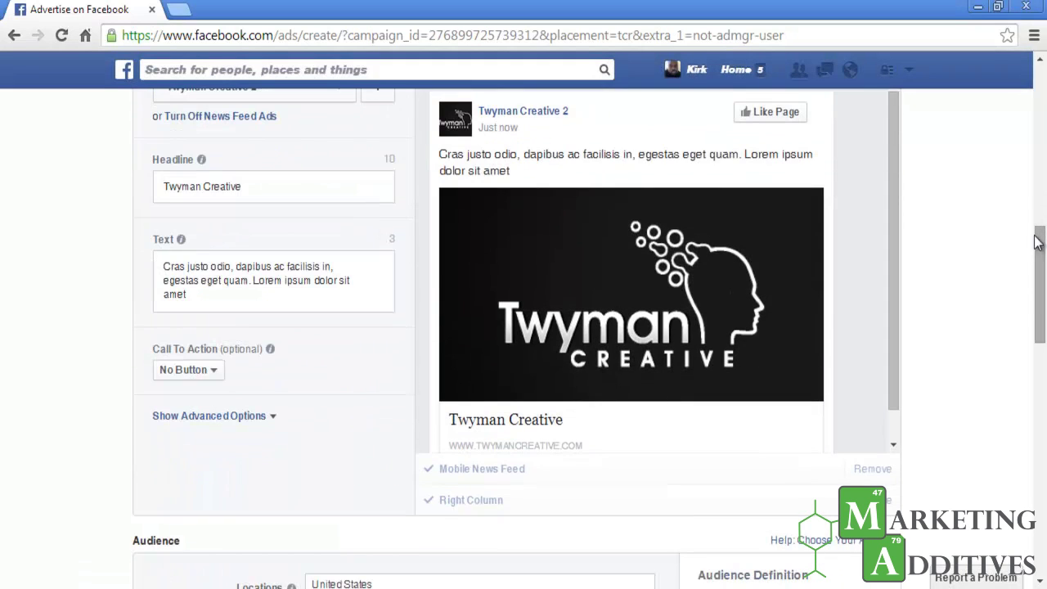
pyautogui.click(455, 472)
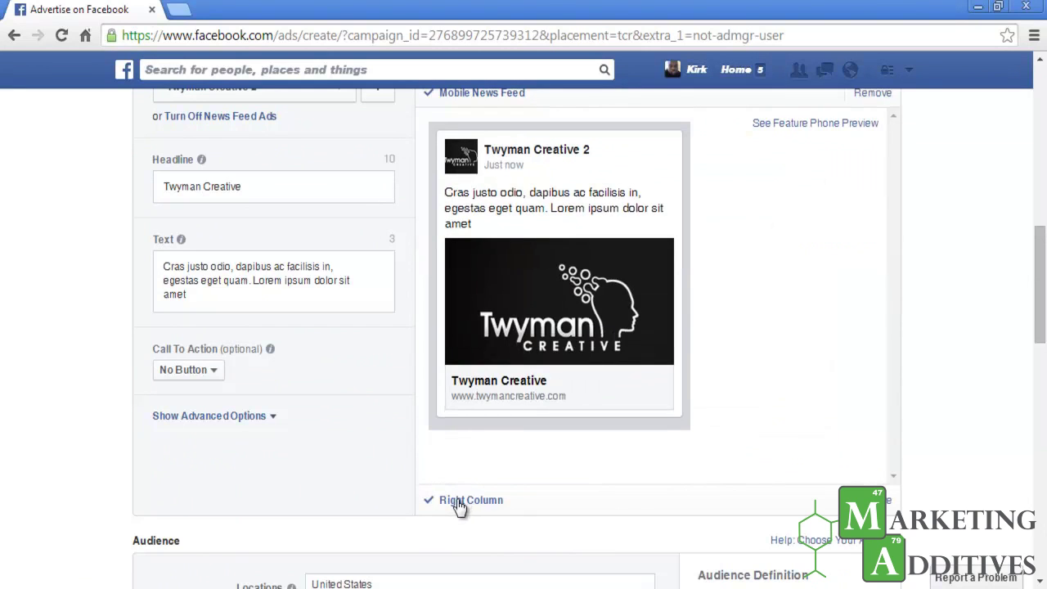
pyautogui.click(459, 500)
pyautogui.moveTo(1041, 297)
pyautogui.mouseDown()
pyautogui.moveTo(1039, 272)
pyautogui.moveTo(1039, 284)
pyautogui.mouseUp()
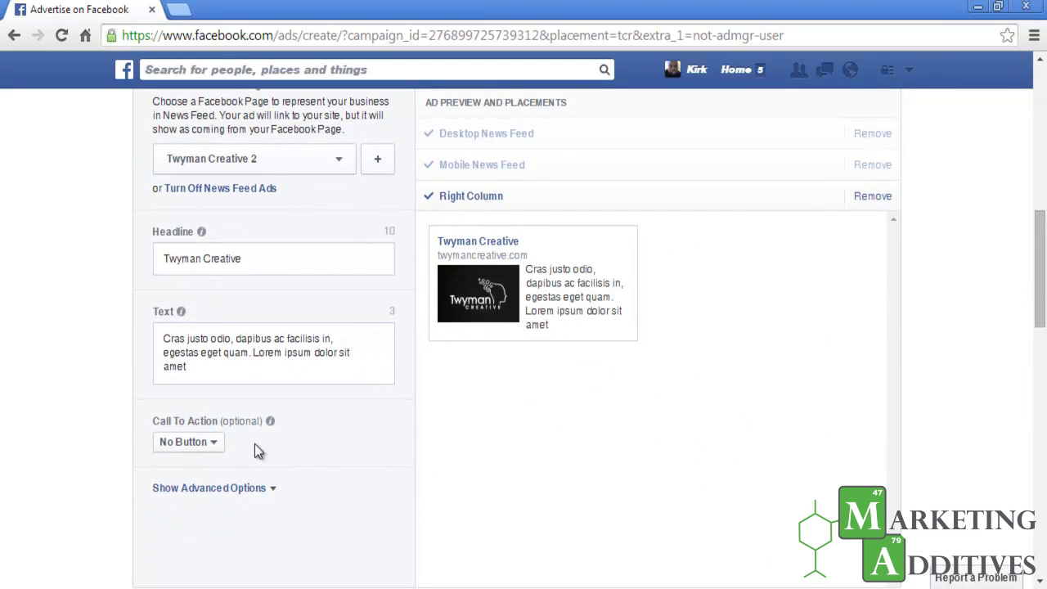
pyautogui.click(215, 444)
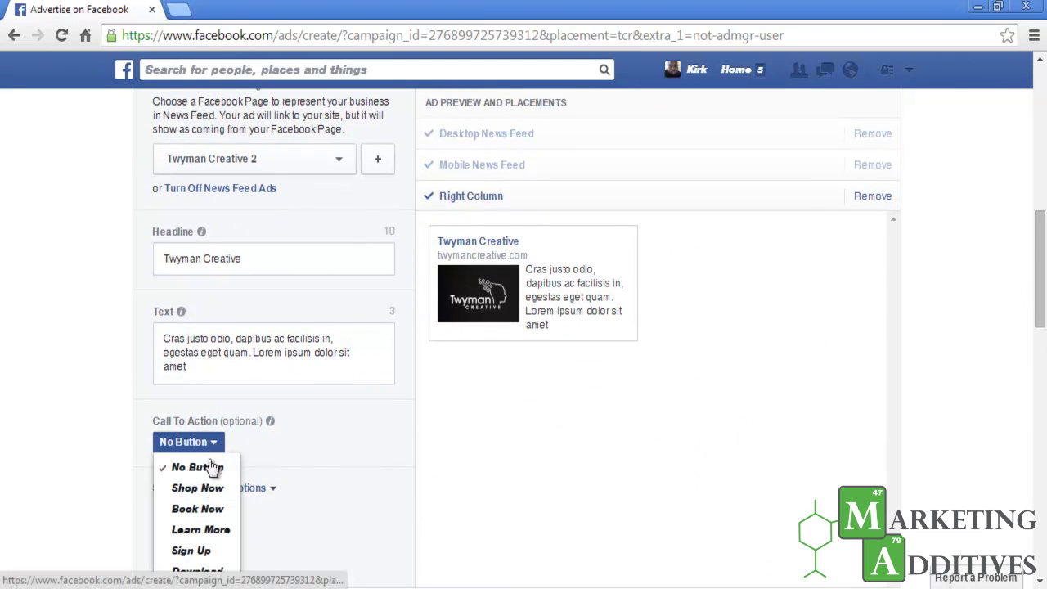
pyautogui.click(199, 528)
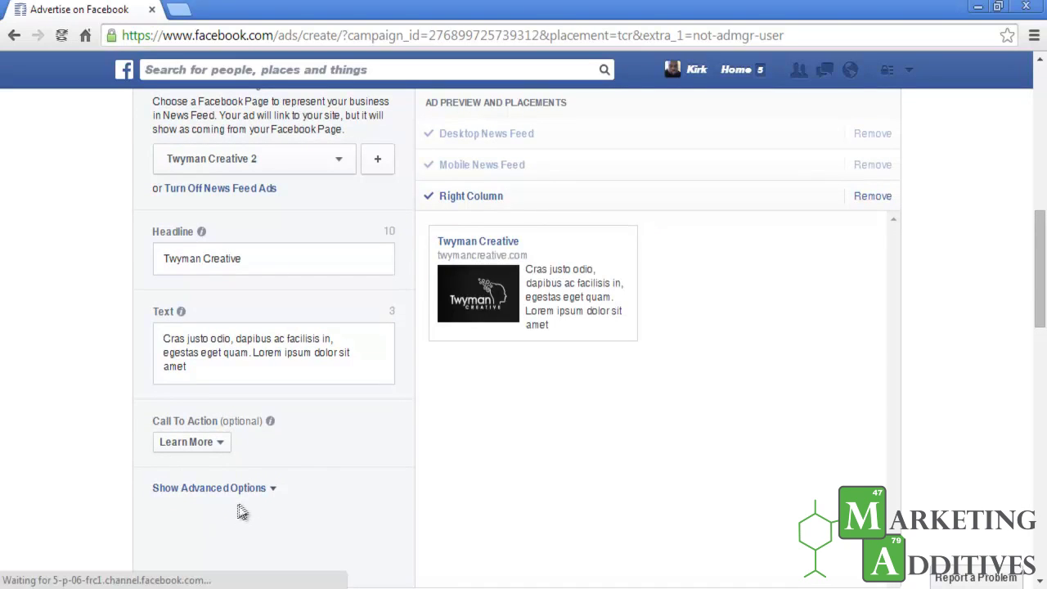
# Show the Desktop News Feed preview and leave the advanced options collapsed.
pyautogui.click(481, 133)
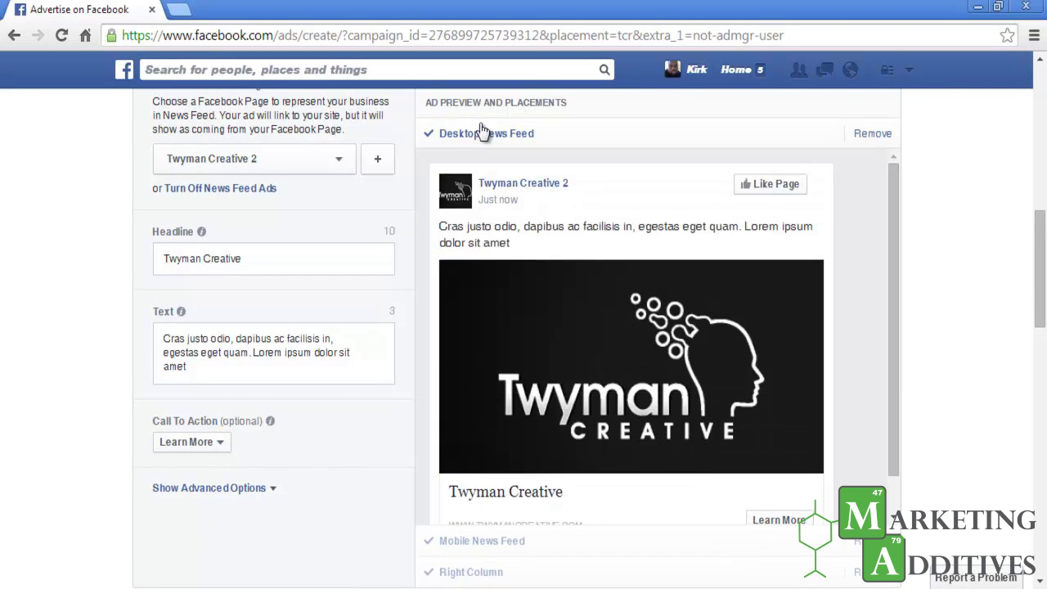
pyautogui.moveTo(1039, 270); pyautogui.dragTo(1040, 295)
pyautogui.click(259, 386)
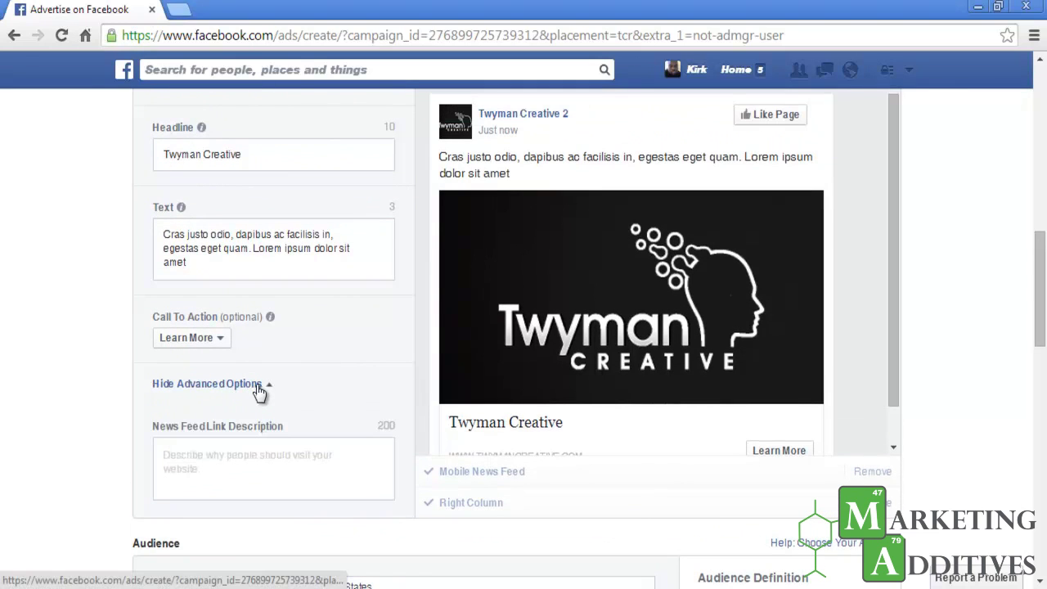
pyautogui.click(263, 393)
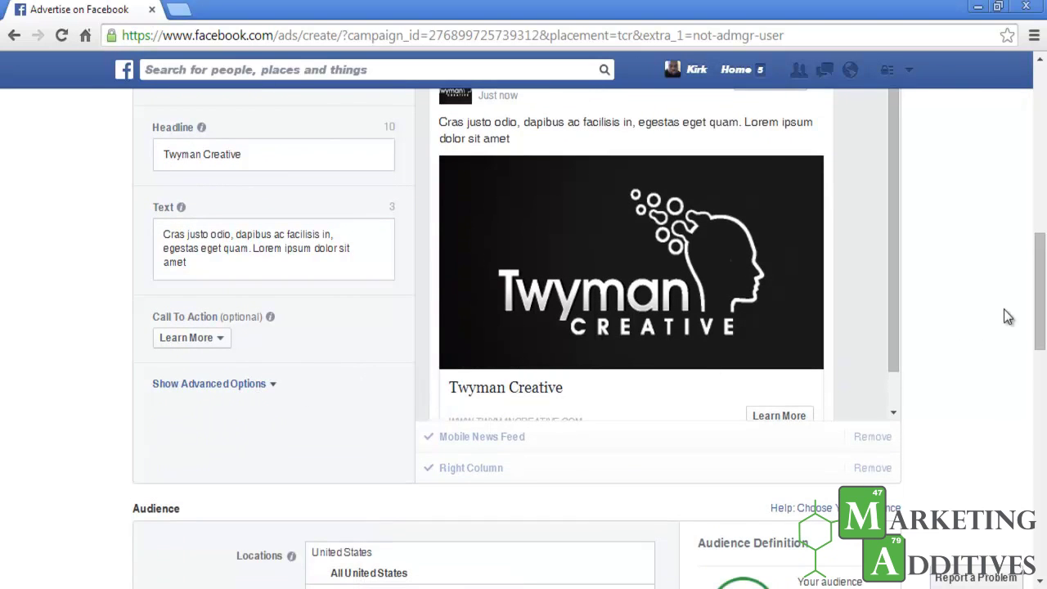
pyautogui.moveTo(1036, 300); pyautogui.dragTo(1040, 384)
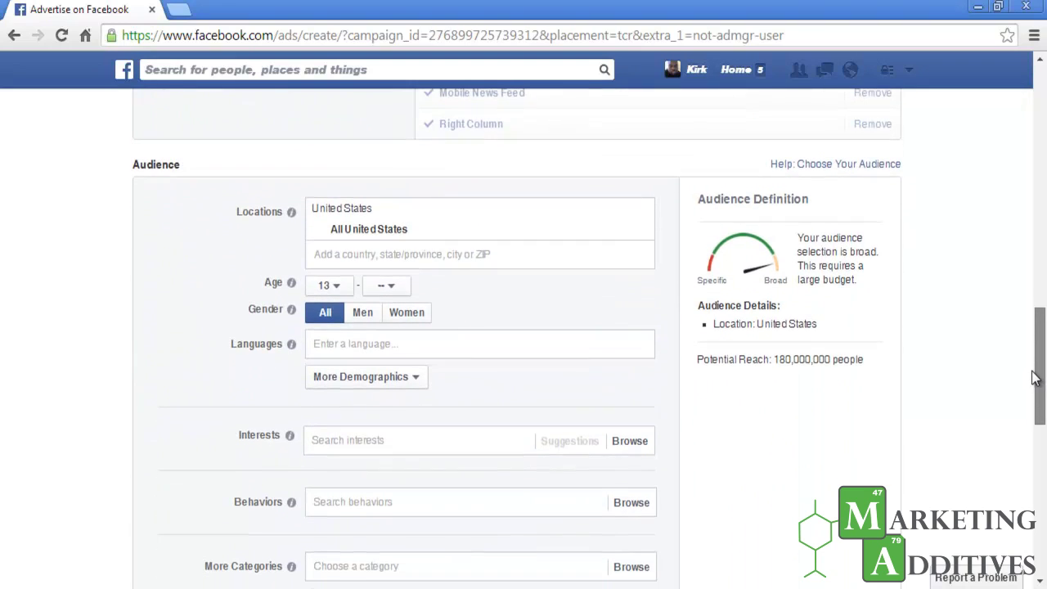
# Add Rockville, Maryland and the state of Nevada as target locations.
pyautogui.click(460, 257)
pyautogui.write('Rockville, MD')
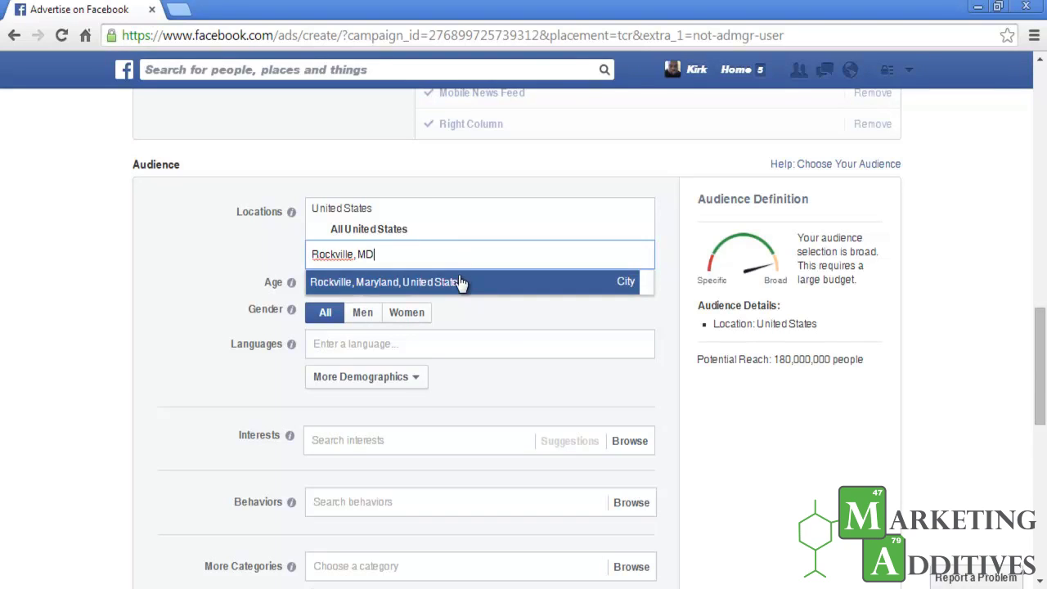
pyautogui.click(460, 282)
pyautogui.write('Nevada')
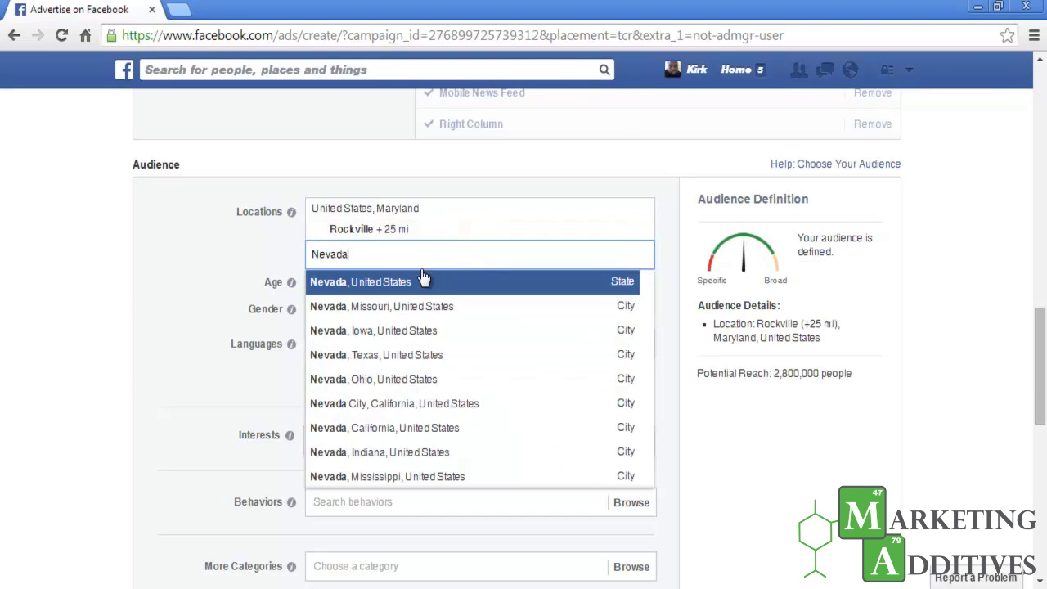
pyautogui.click(412, 287)
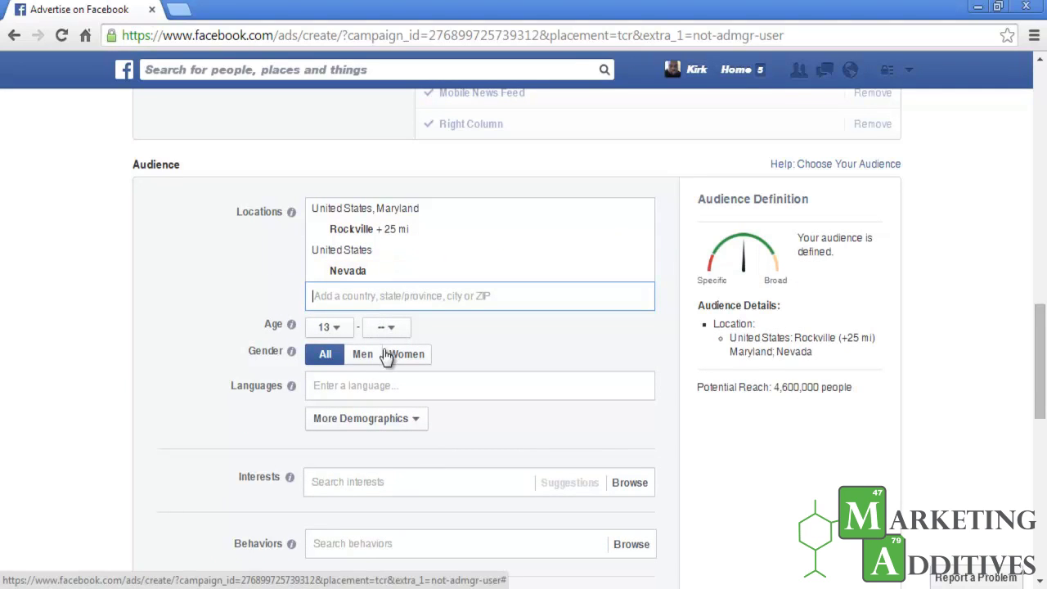
# Review the More Demographics options without selecting any.
pyautogui.click(417, 420)
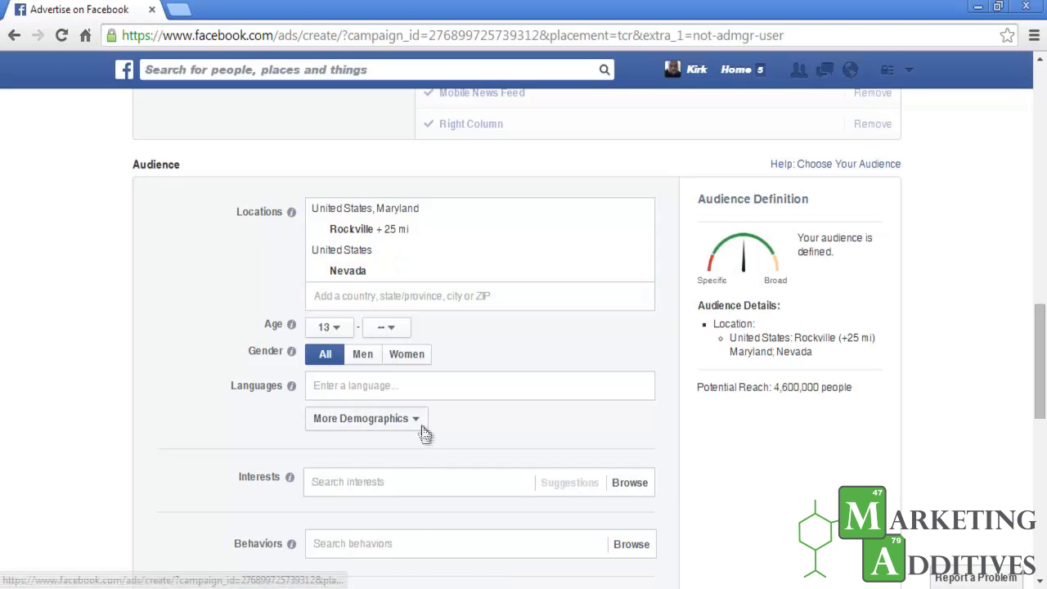
pyautogui.scroll(-2, 886, 424)
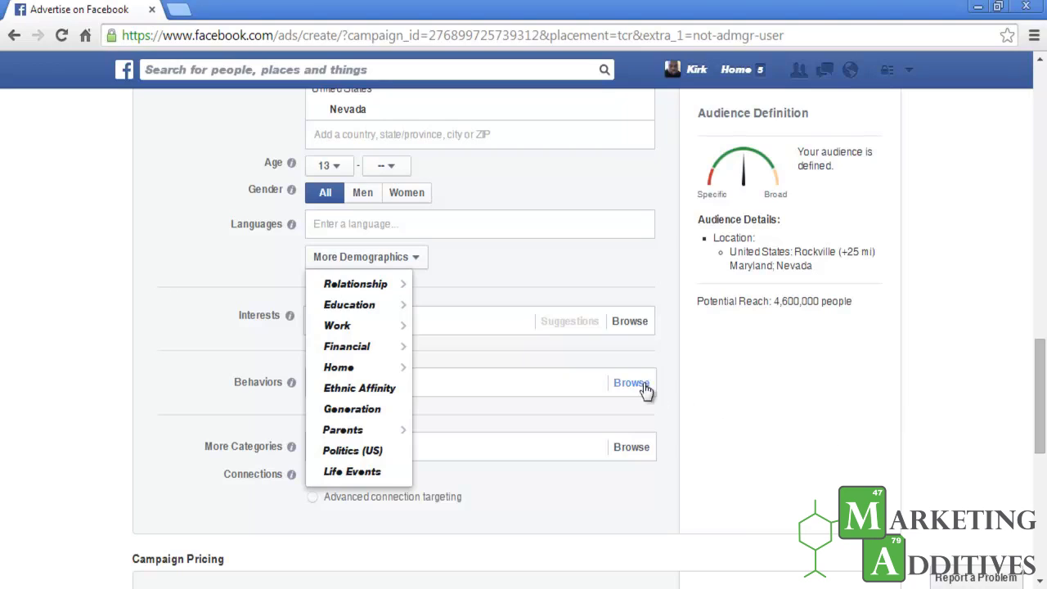
pyautogui.click(474, 262)
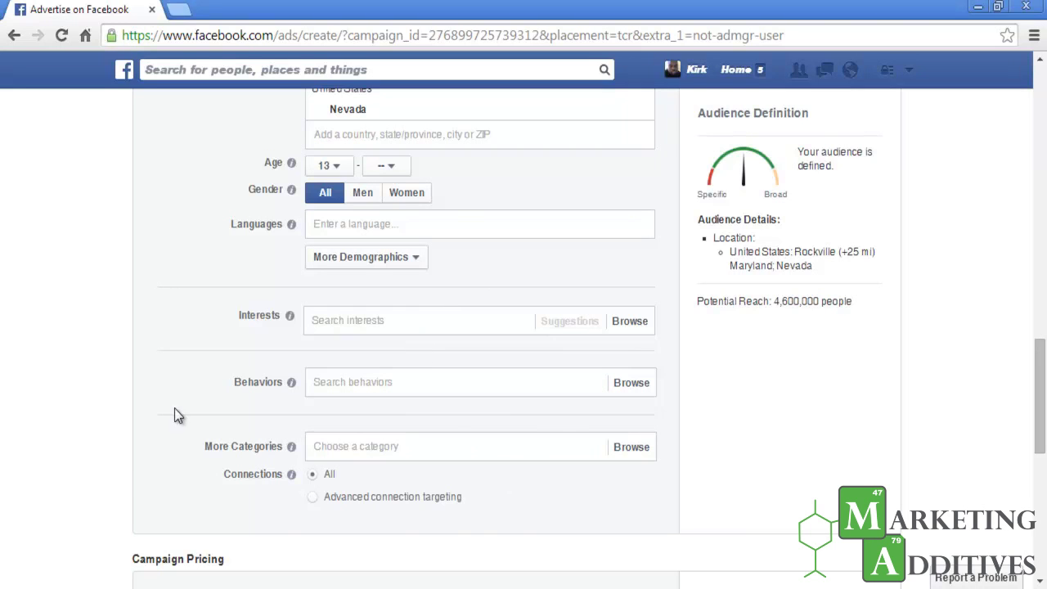
pyautogui.scroll(-4, 180, 398)
pyautogui.scroll(-1, 187, 382)
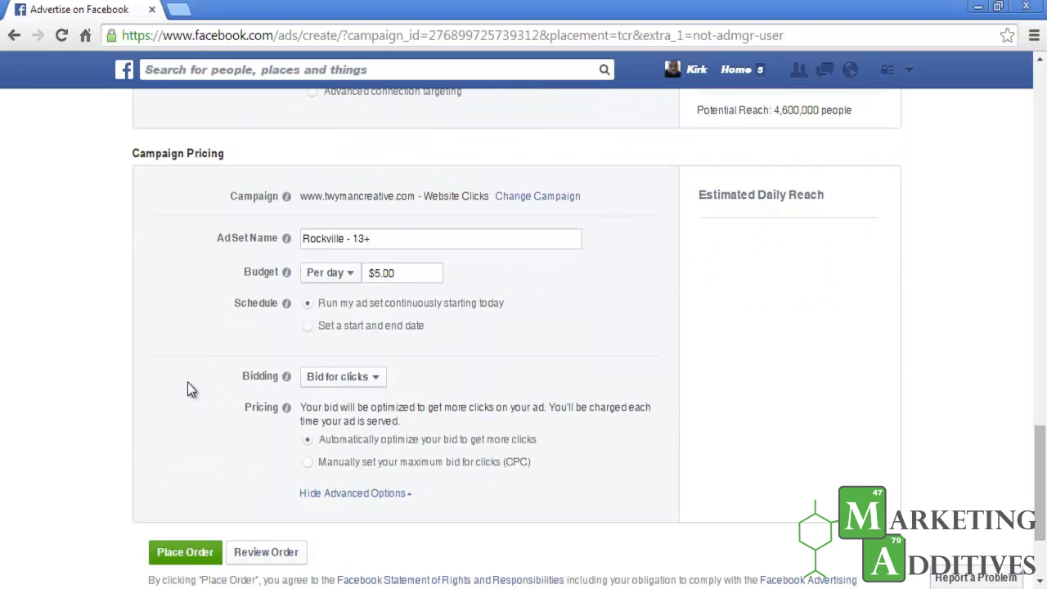
# Keep a per-day budget and run the ad set continuously from today.
pyautogui.click(353, 277)
pyautogui.click(356, 282)
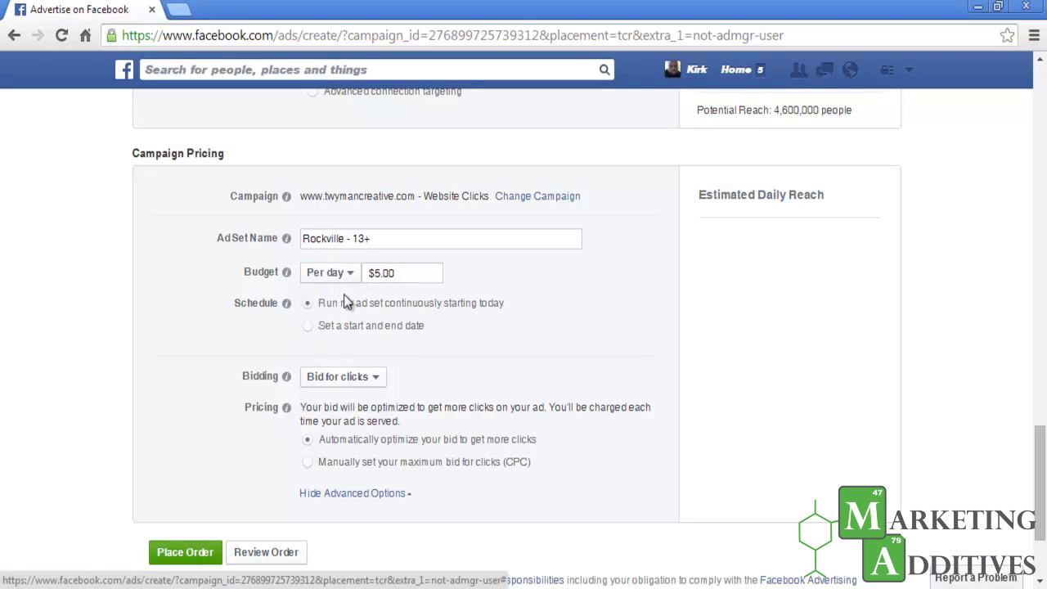
pyautogui.click(309, 326)
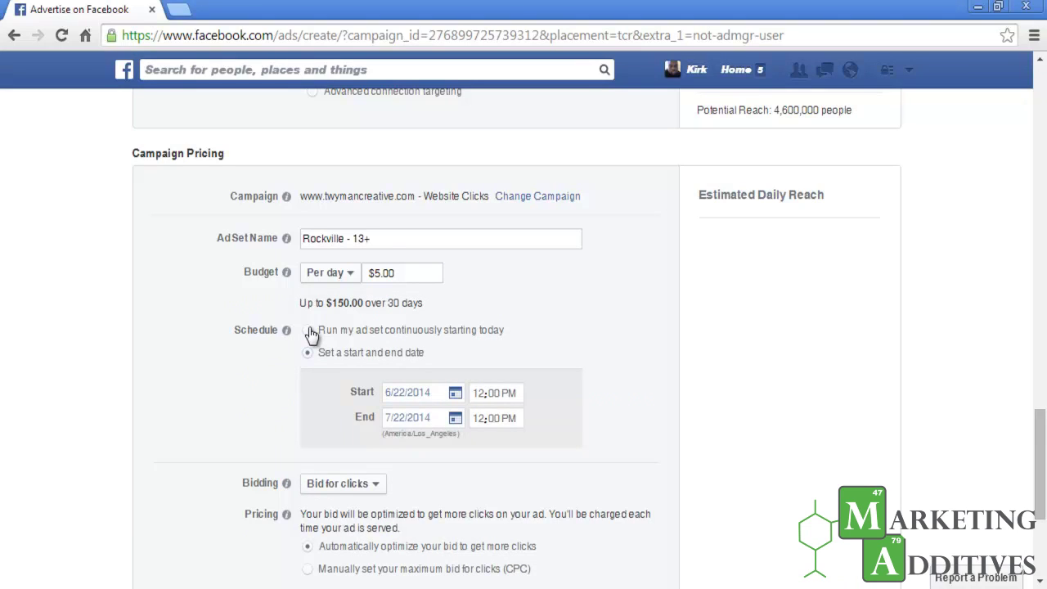
pyautogui.click(309, 330)
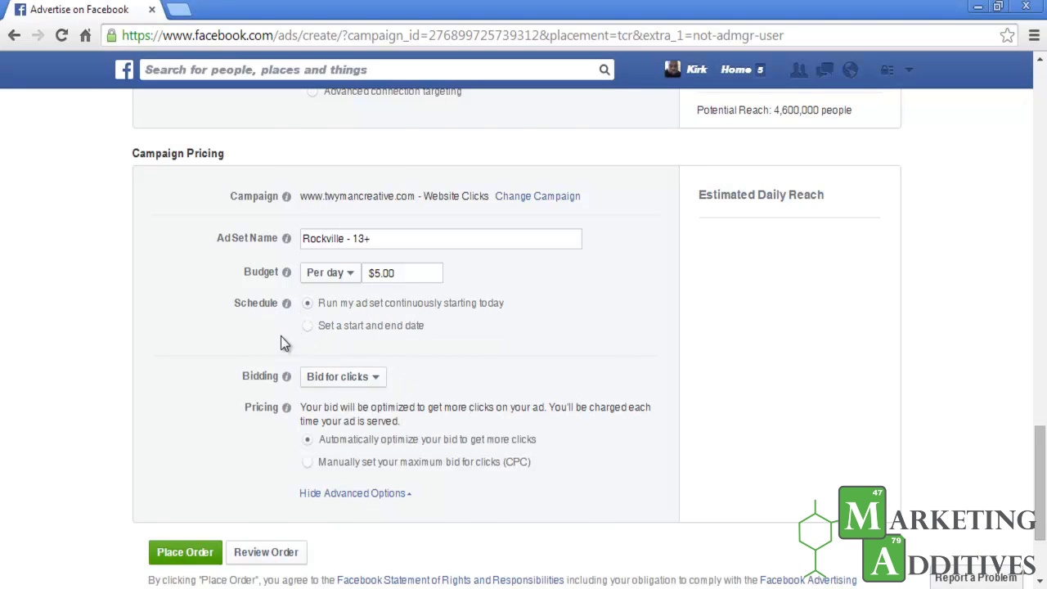
# Keep bidding for clicks and place the ad order.
pyautogui.scroll(-1, 281, 337)
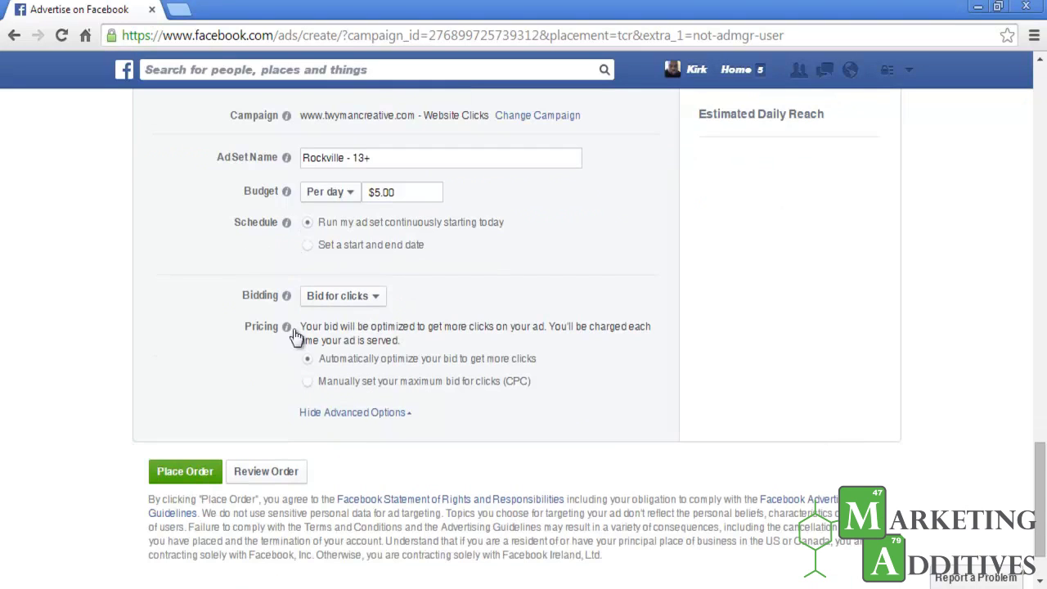
pyautogui.click(368, 299)
pyautogui.click(375, 299)
pyautogui.click(179, 396)
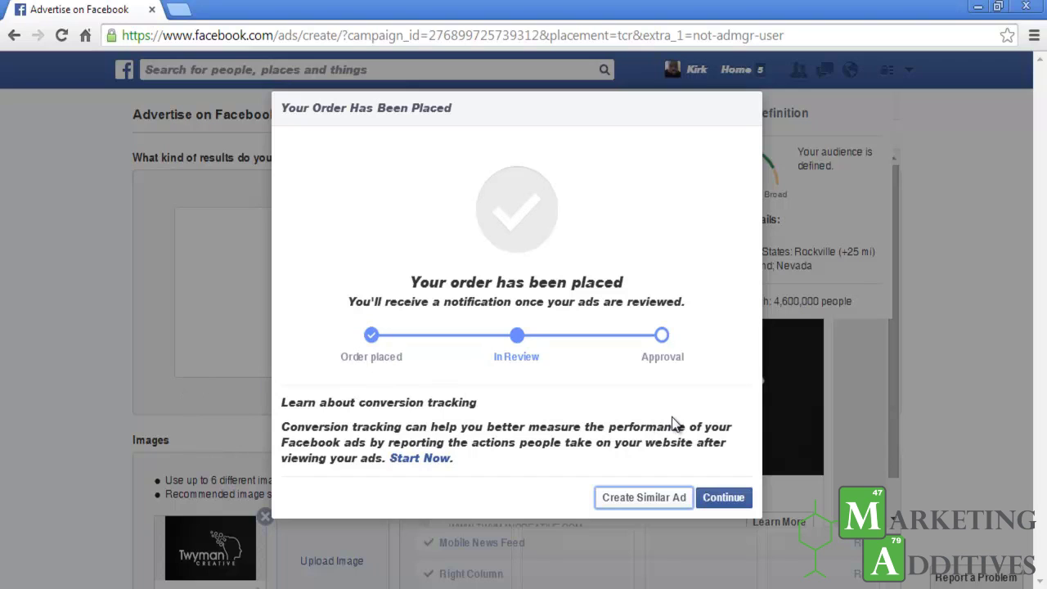
# Continue to the Rockville - 13+ ad set summary and find the Website Clicks ad In Review.
pyautogui.click(727, 494)
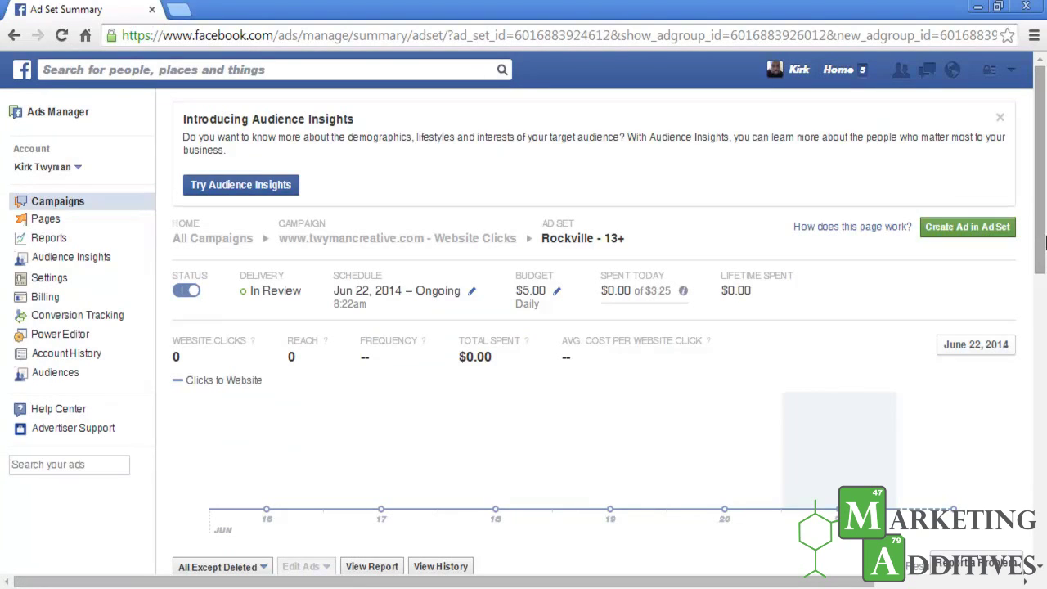
pyautogui.scroll(-1, 1046, 237)
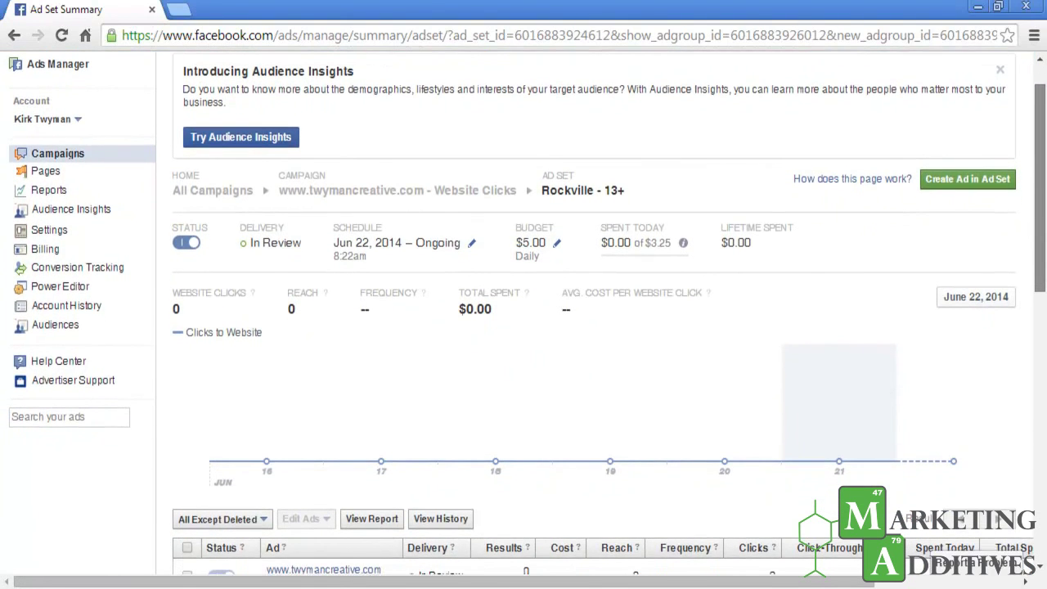
pyautogui.scroll(-2, 1045, 315)
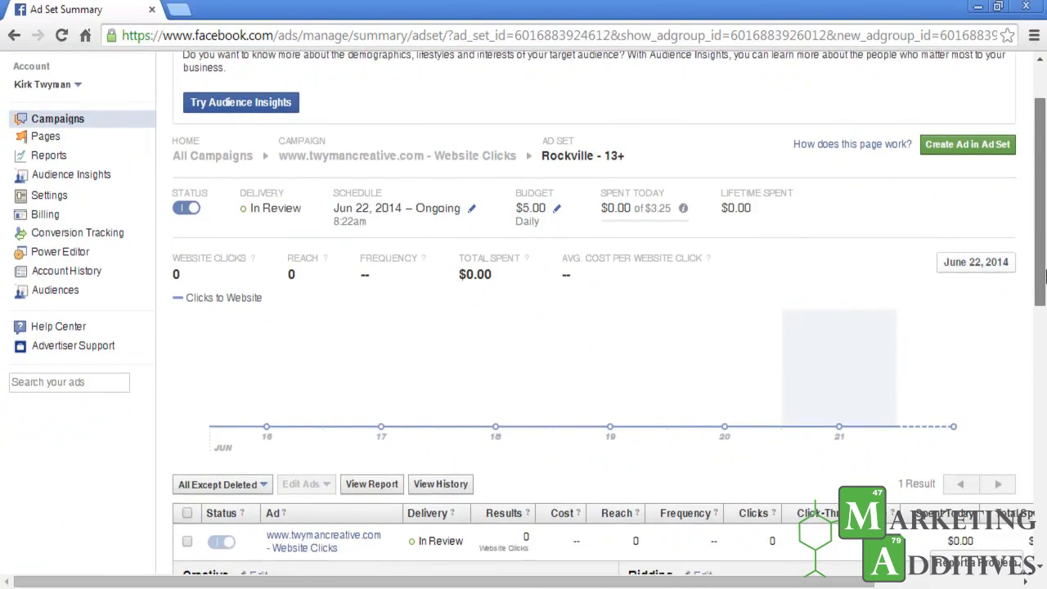
pyautogui.scroll(-2, 1045, 327)
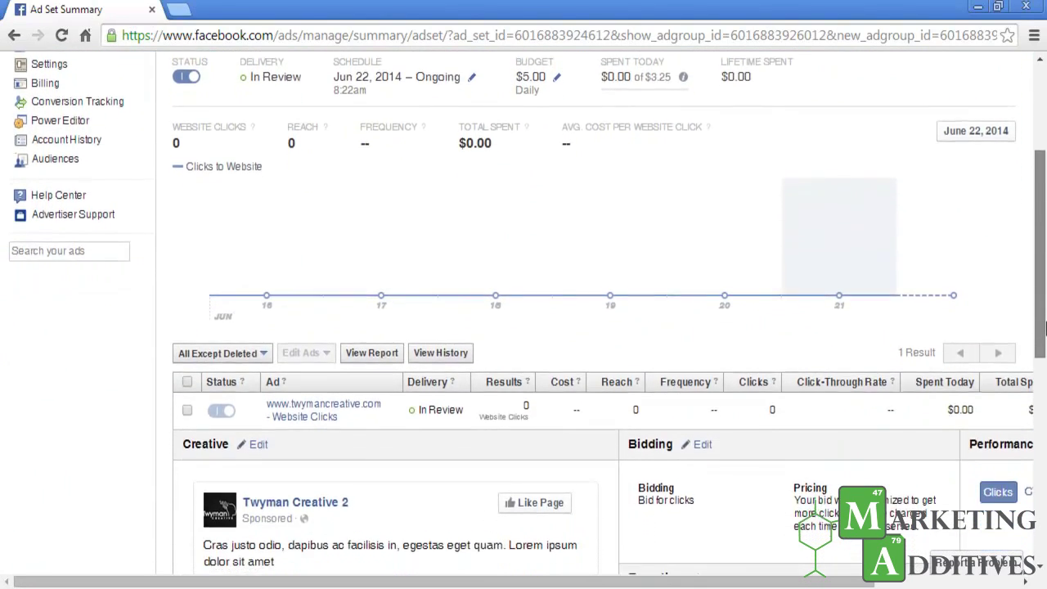